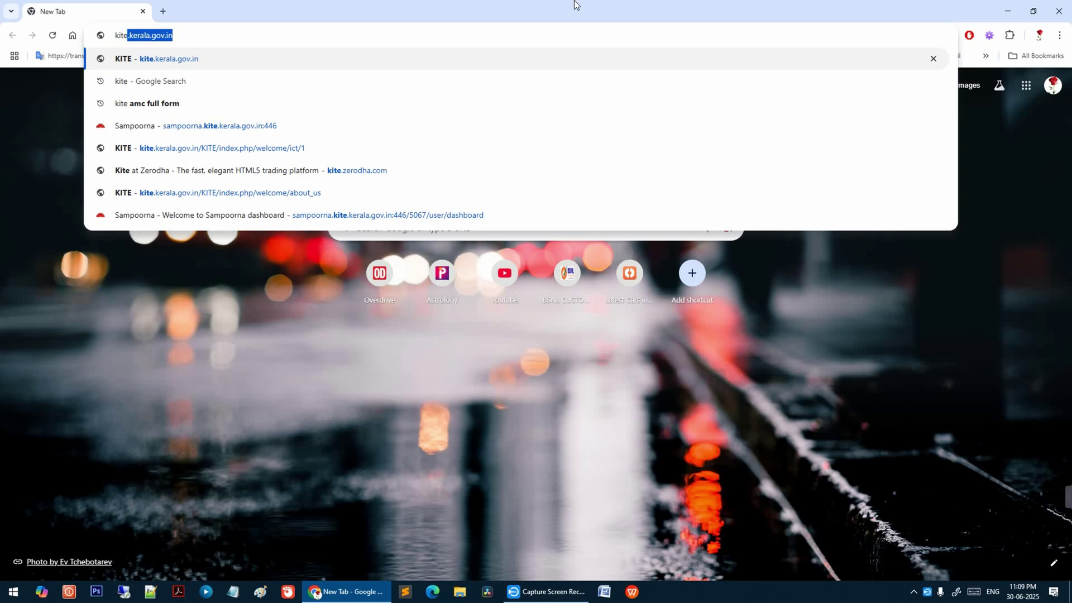
- Go to kite.kerala.gov.in in Chrome using the address-bar suggestion
key(Return)
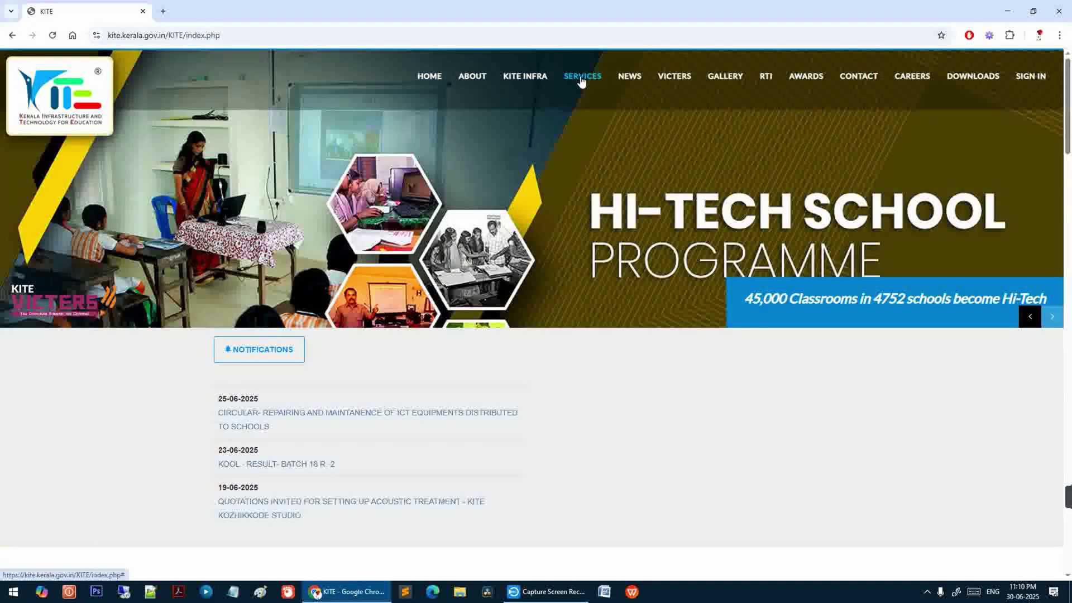
- Launch HiTech School Complaint Registration from the KITE SERVICES menu
click(581, 78)
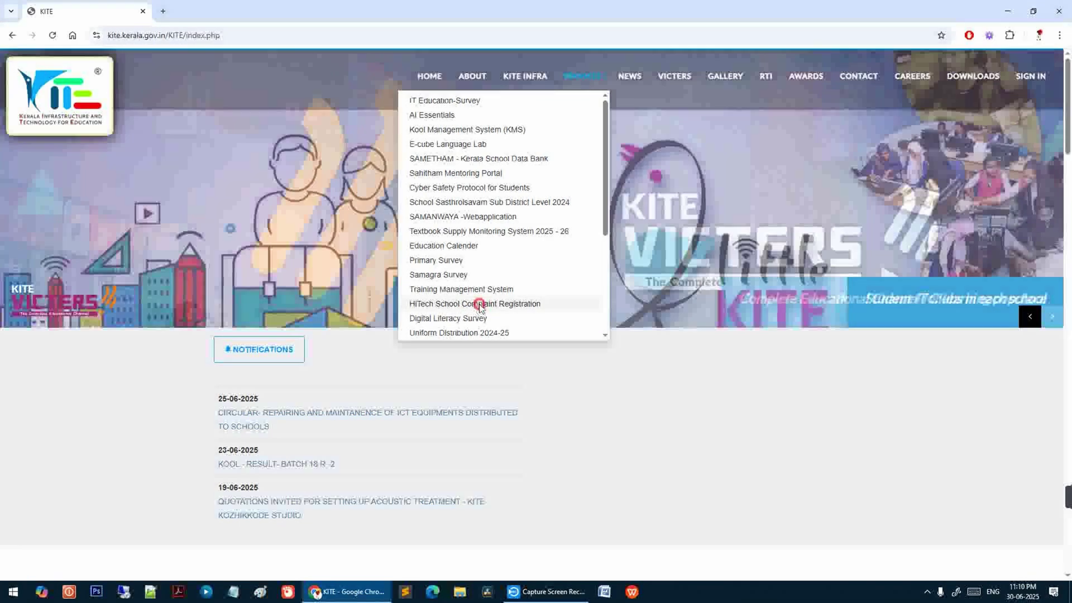
click(480, 308)
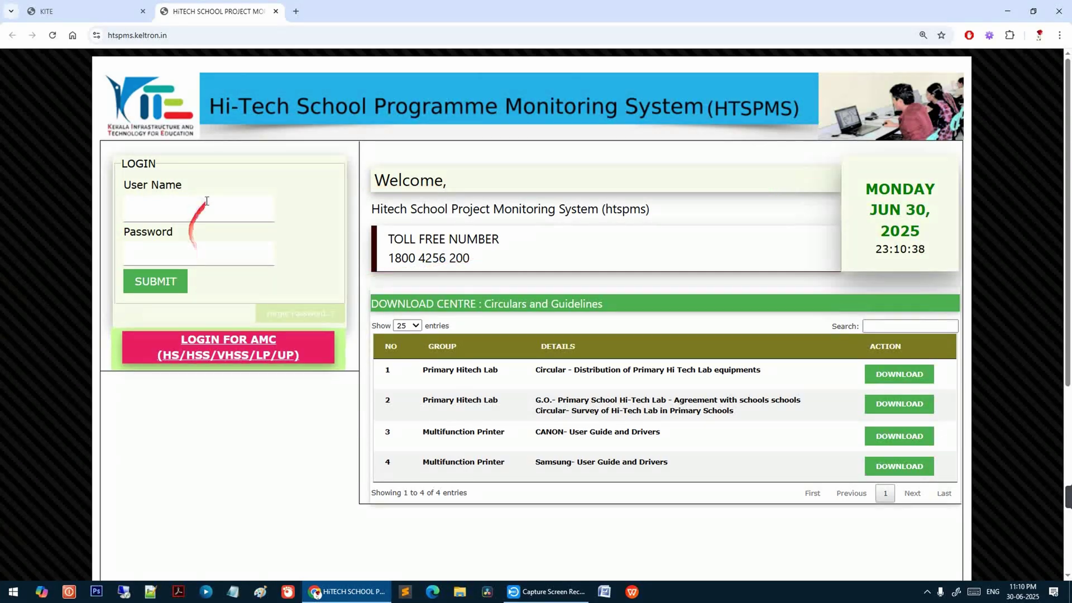
- Enter the school's user name and password in the HTSPMS LOGIN box and submit
click(159, 202)
click(156, 281)
mouse_move(311, 208)
mouse_down()
mouse_move(148, 192)
mouse_move(265, 197)
mouse_move(181, 193)
mouse_move(193, 229)
mouse_move(248, 285)
mouse_move(126, 287)
mouse_up()
mouse_move(148, 237)
mouse_down()
mouse_move(239, 209)
mouse_move(330, 207)
mouse_up()
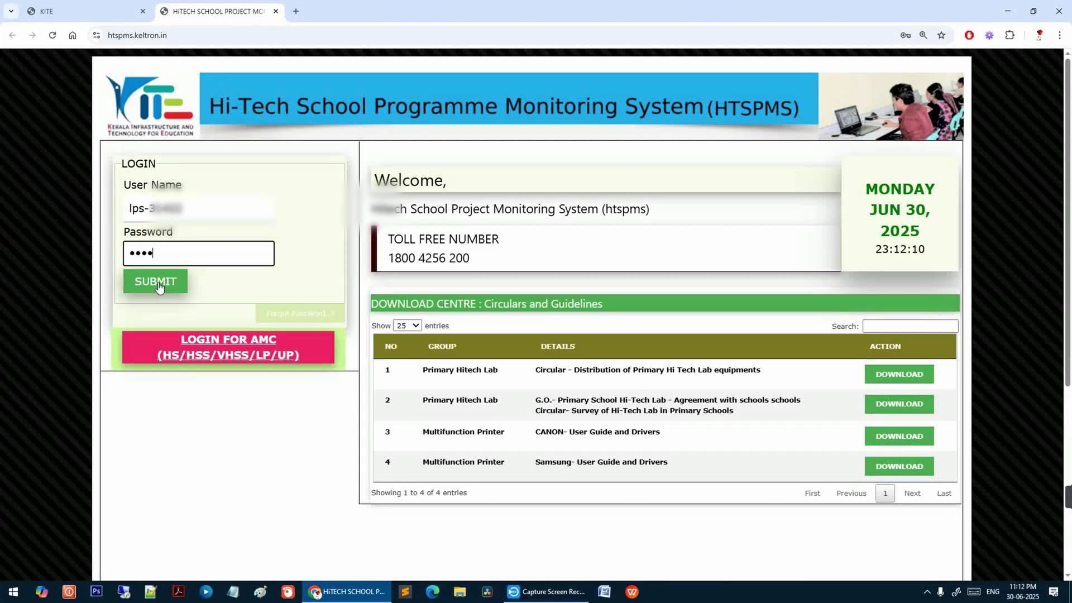
click(158, 283)
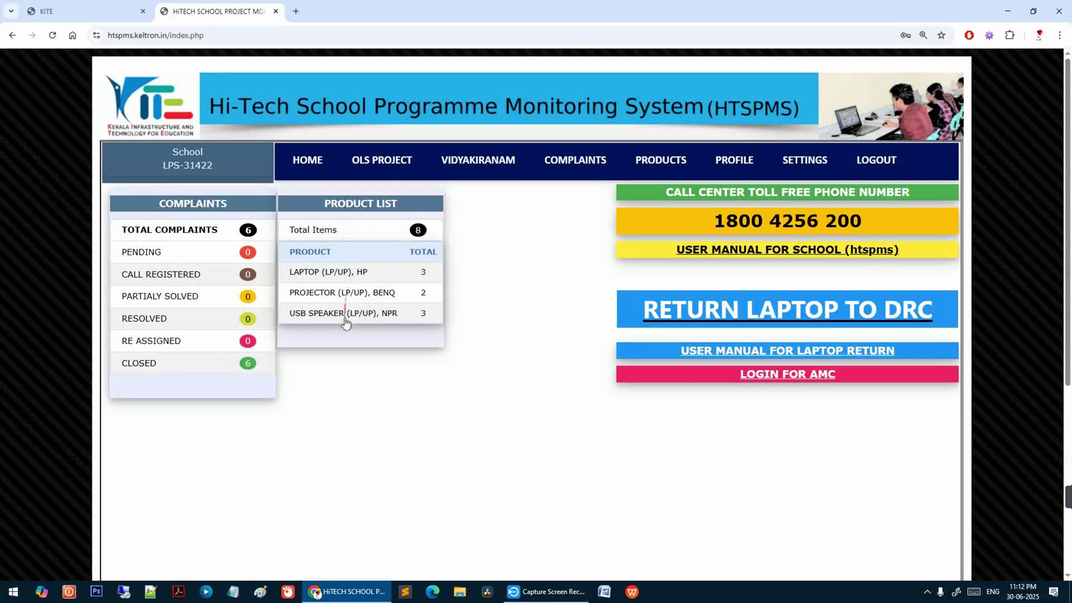
- Review the school's eight products and serial numbers under Total Items
key(alt+Left)
click(367, 229)
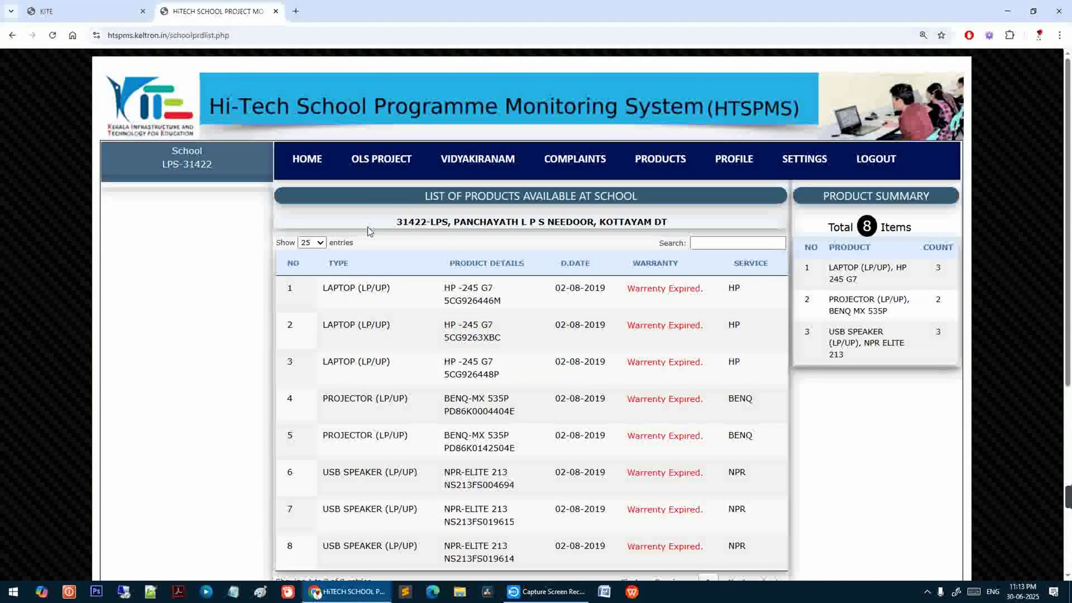
scroll(343, 313, down, 1)
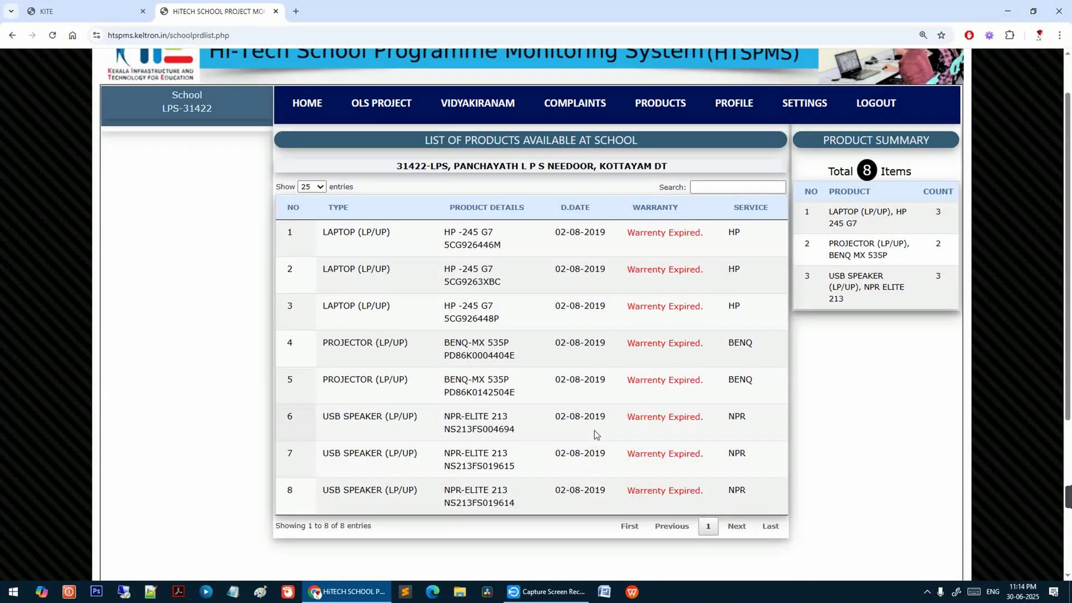
scroll(594, 430, up, 1)
scroll(596, 430, down, 2)
scroll(595, 430, up, 1)
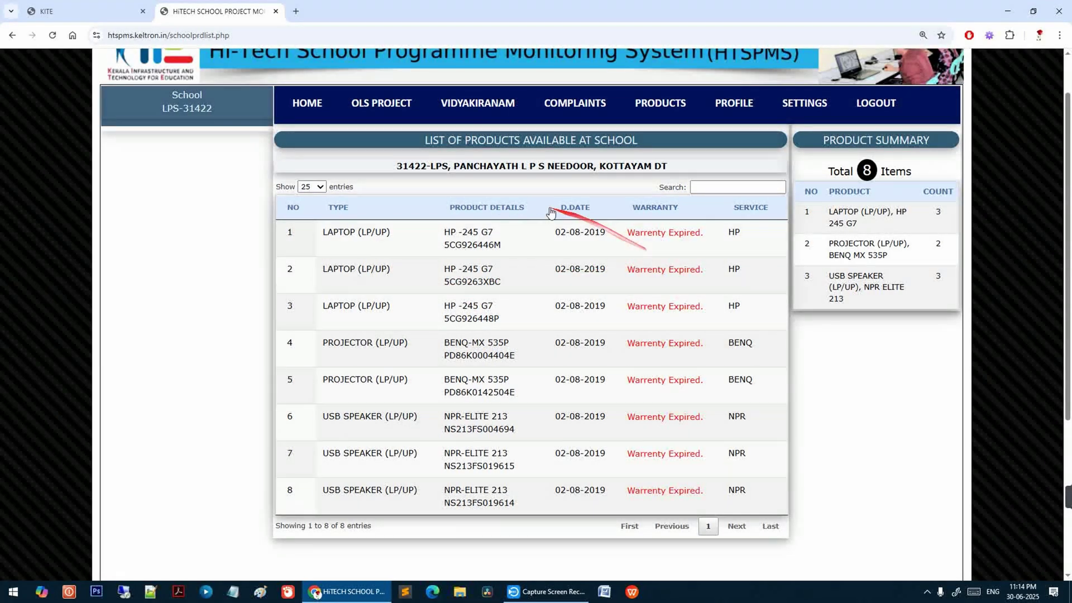
scroll(479, 218, up, 1)
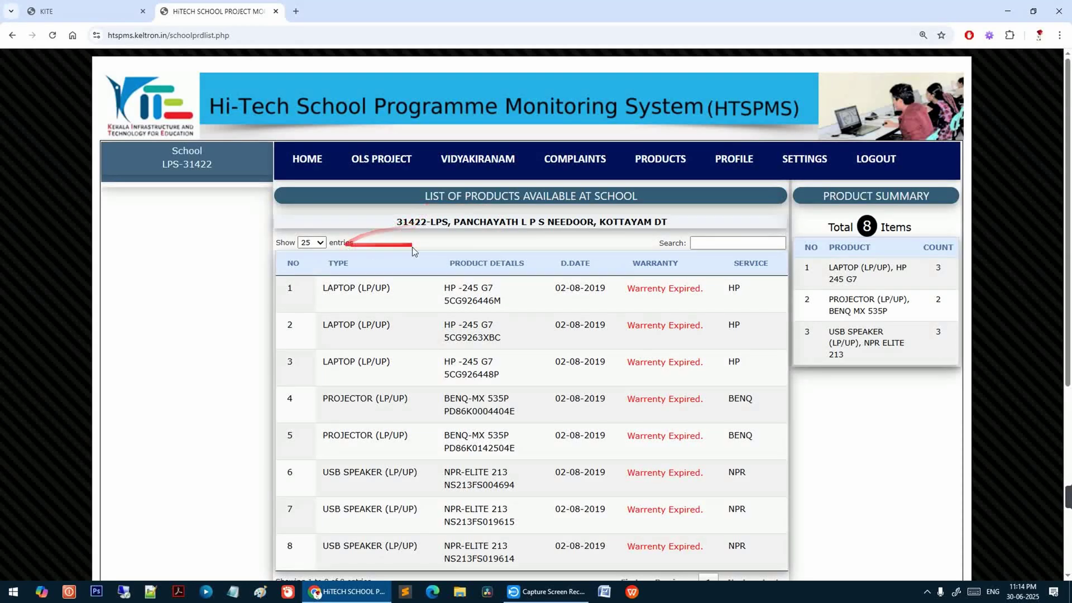
- Return to the dashboard, reloading it and confirming the form resubmission
click(12, 36)
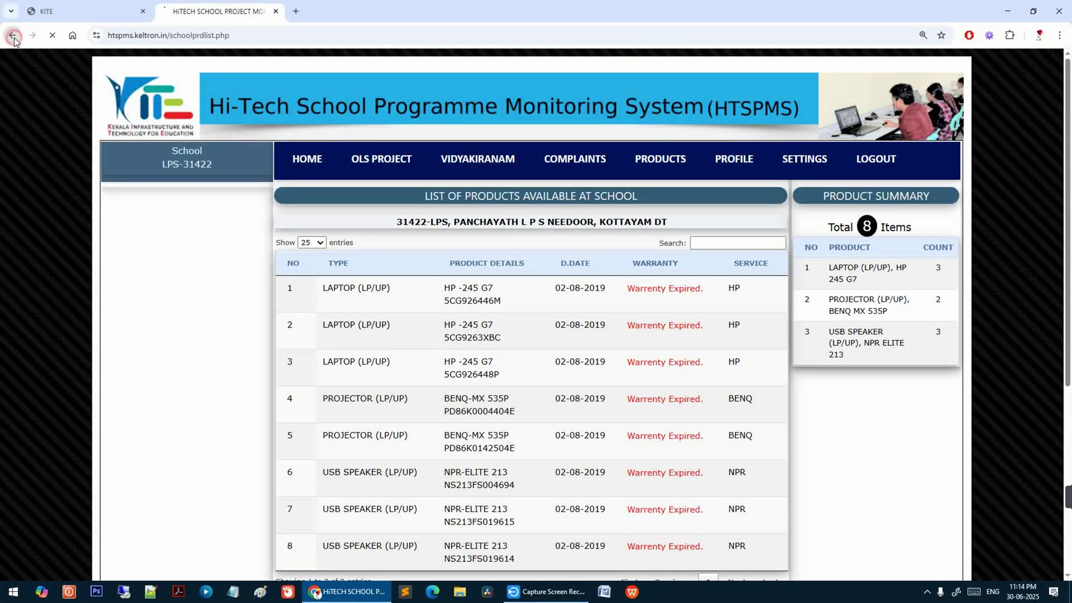
click(52, 36)
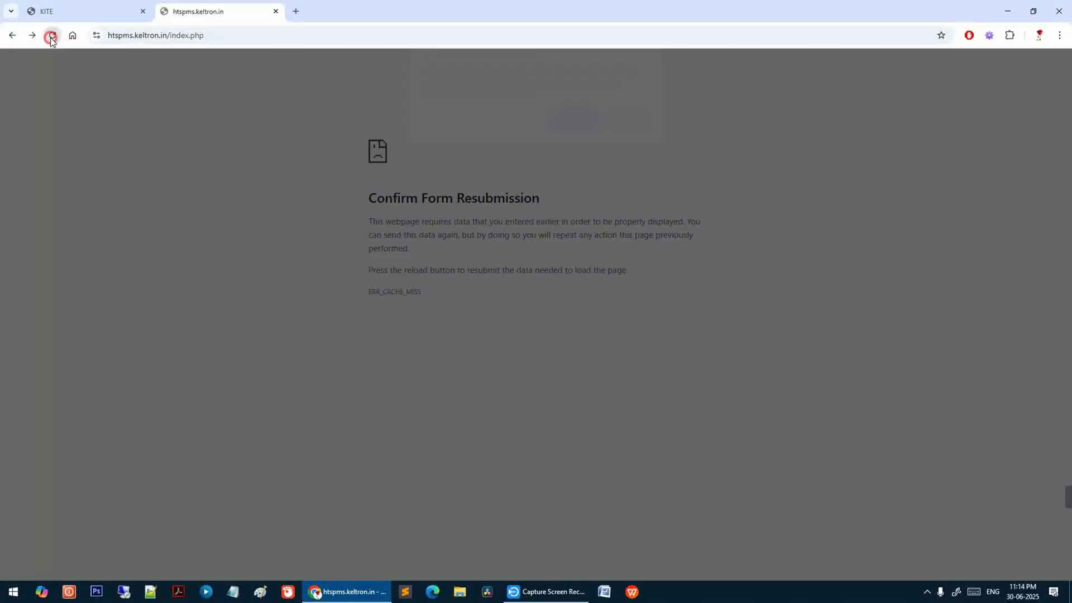
click(584, 128)
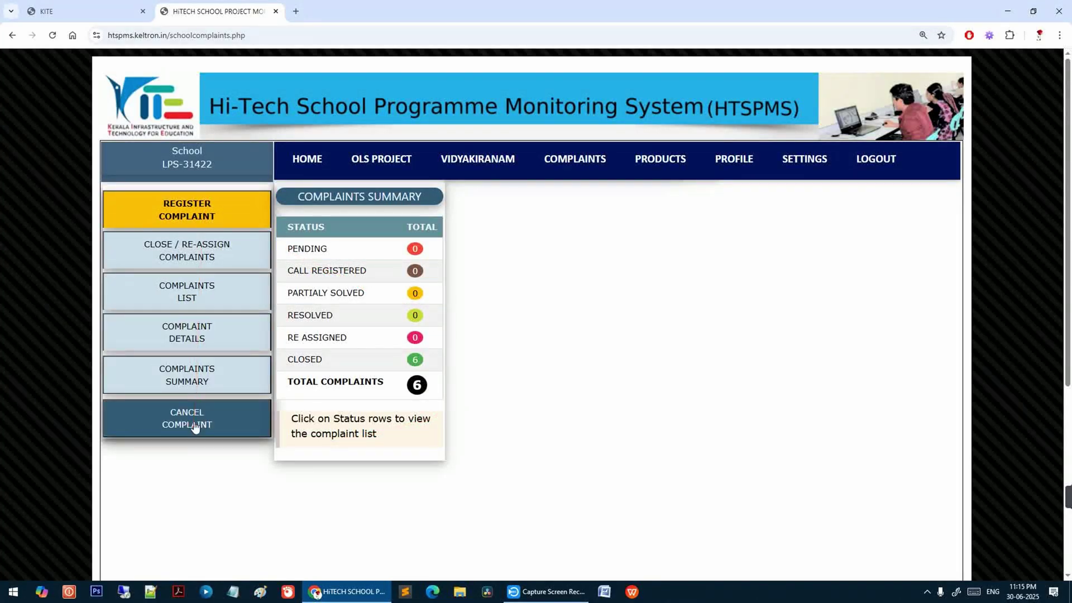
- Register a complaint for LAPTOP (LP/UP) item HP 245 G7 : 5CG926446M and load its screen
click(184, 212)
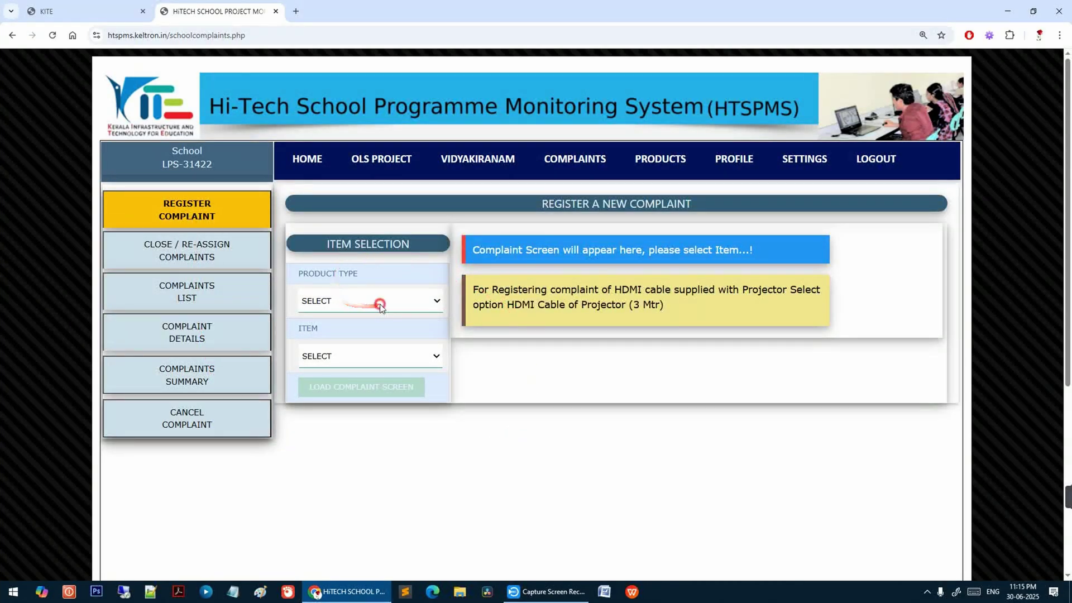
click(341, 301)
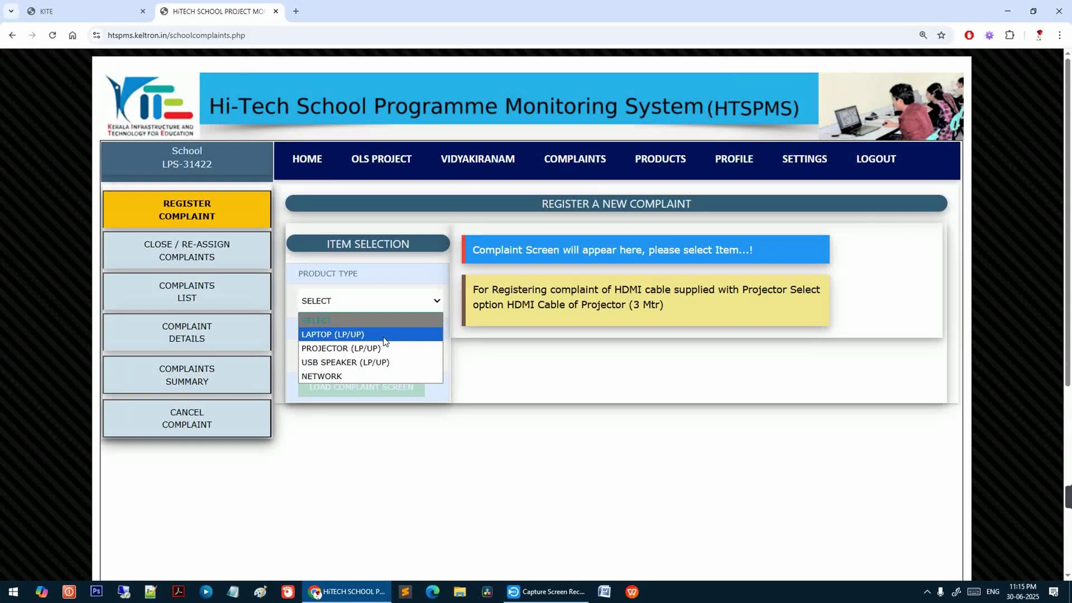
click(385, 335)
click(376, 353)
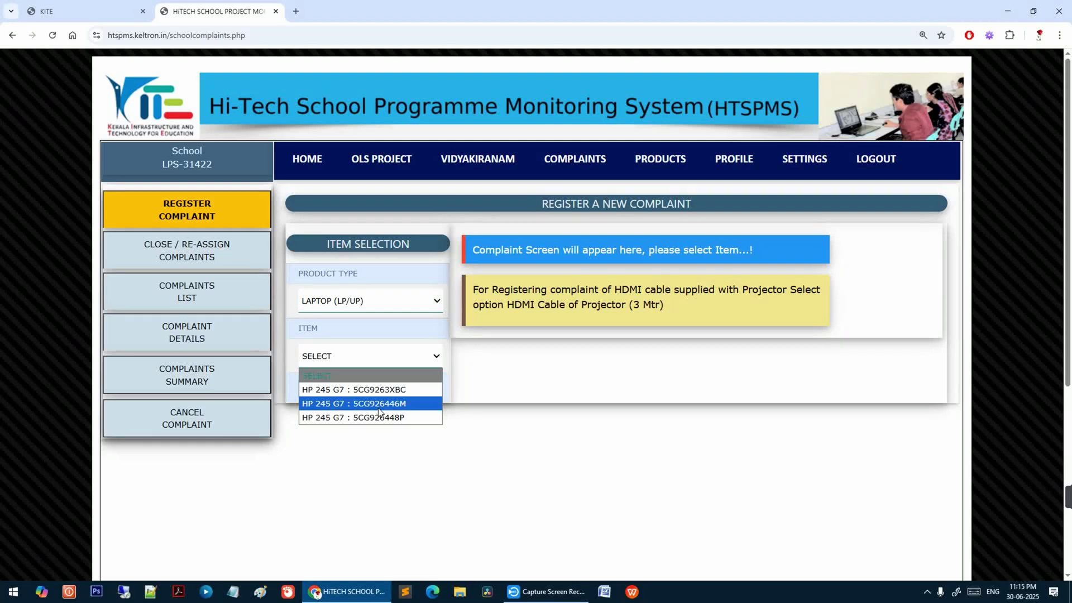
click(378, 411)
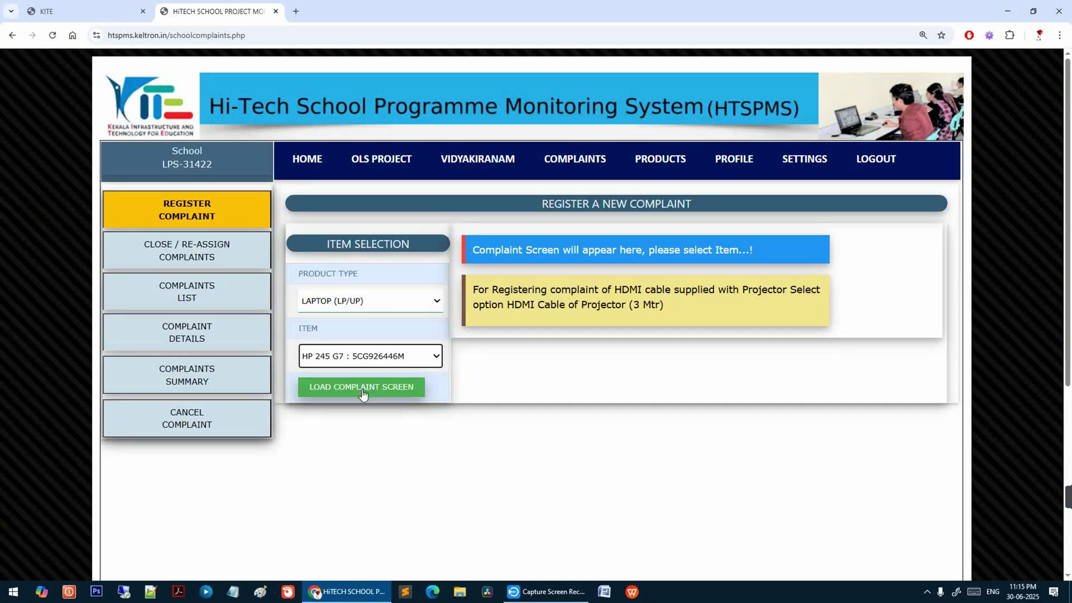
click(363, 390)
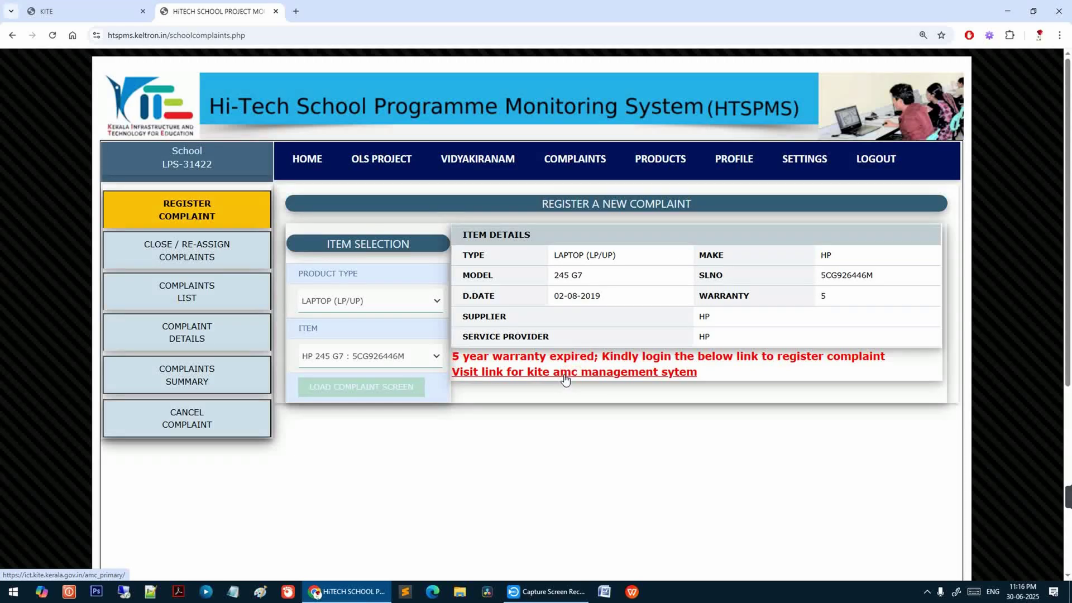
- Return to the school home dashboard and relaunch HTSPMS from KITE's SERVICES menu
click(312, 160)
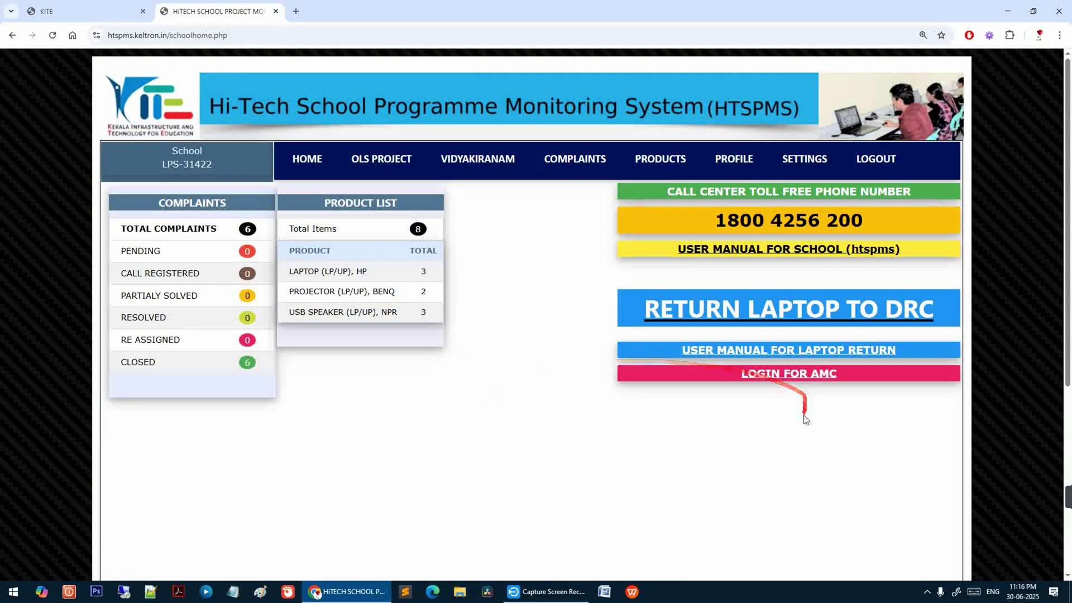
click(792, 381)
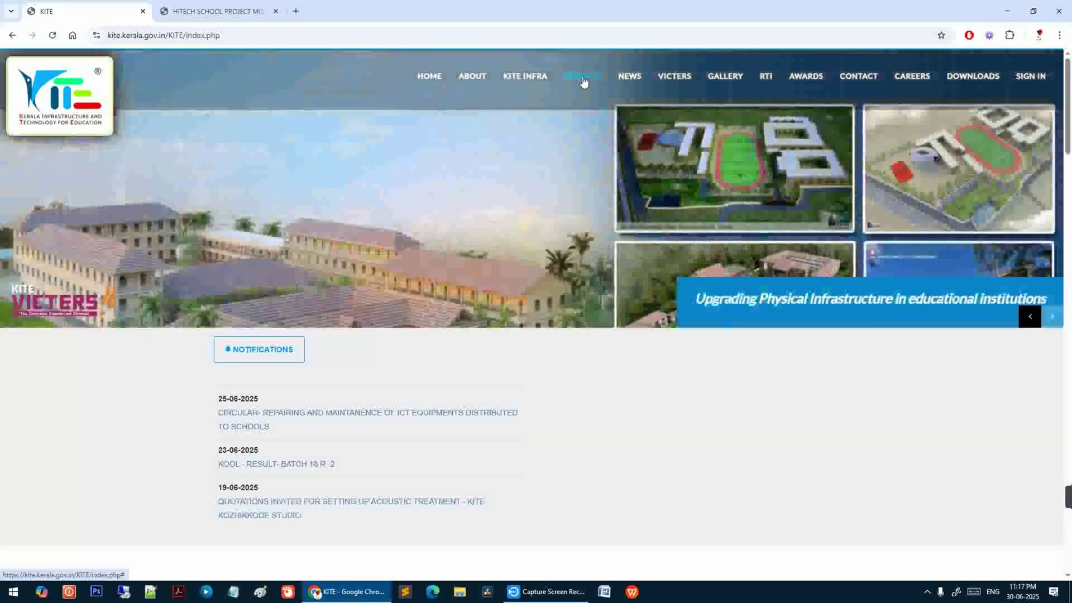
click(582, 78)
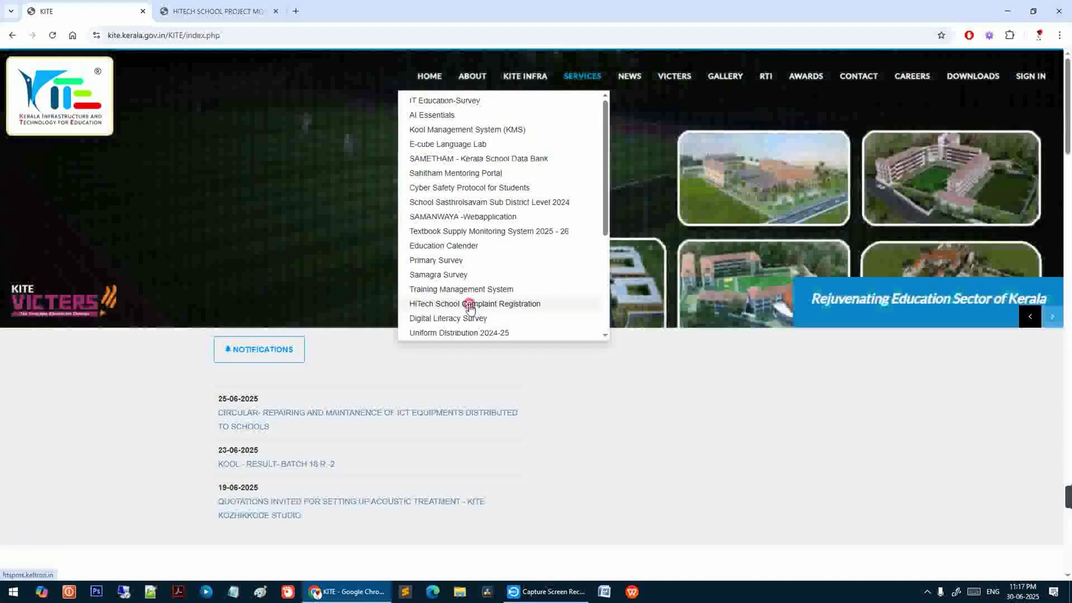
click(469, 305)
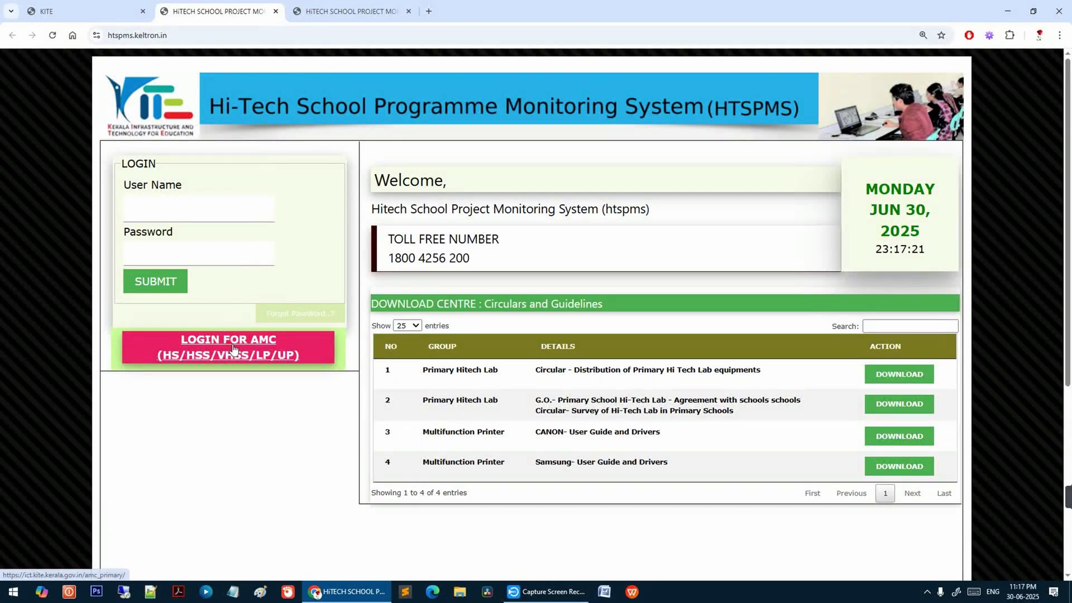
- From the HTSPMS login tab, follow LOGIN FOR AMC (HS/HSS/VHSS/LP/UP)
click(347, 7)
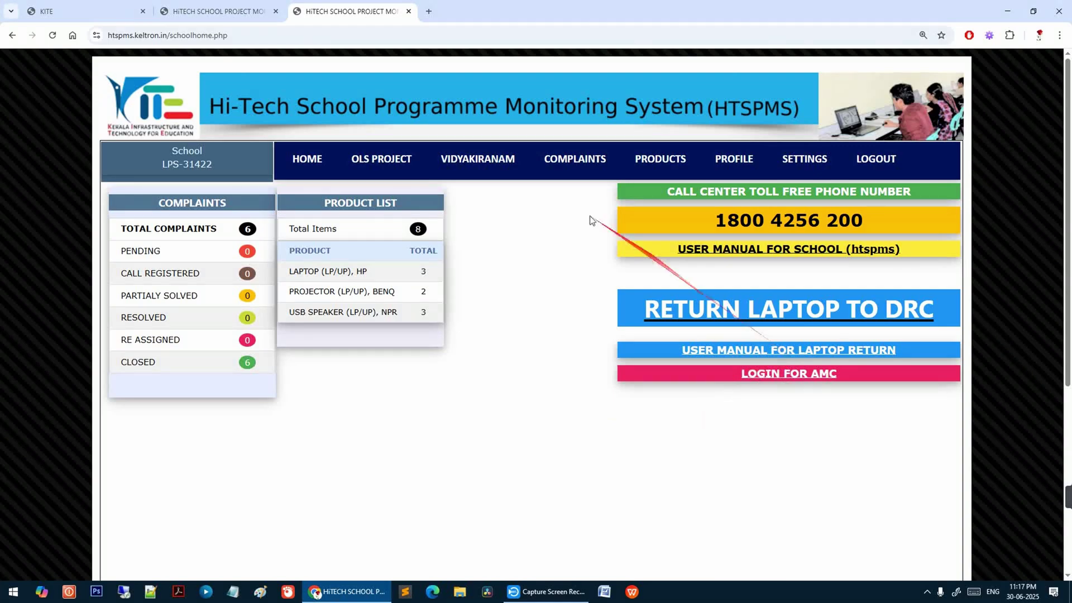
click(246, 4)
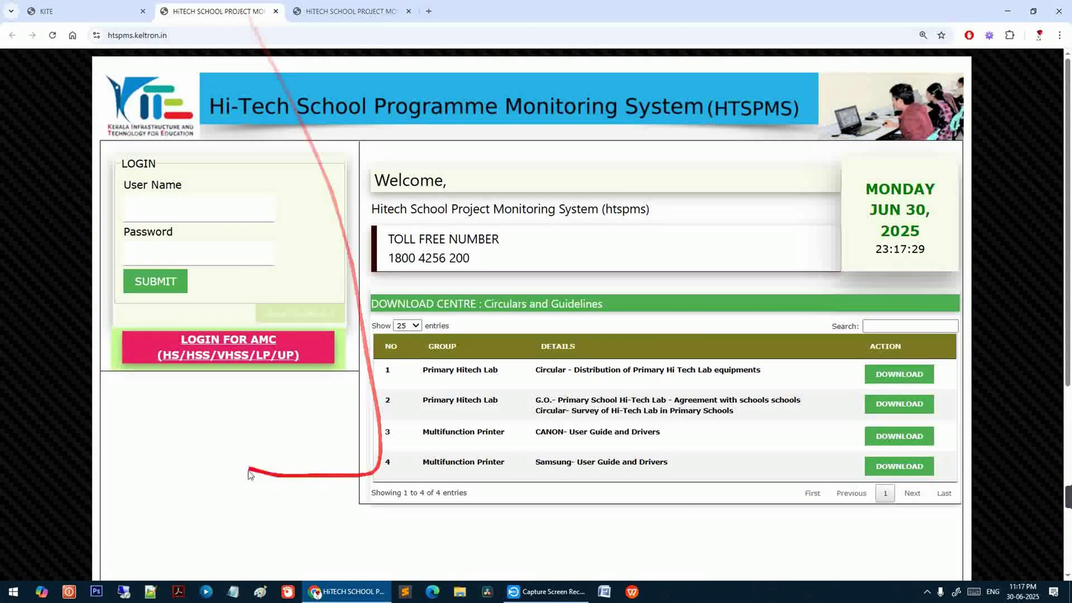
click(252, 341)
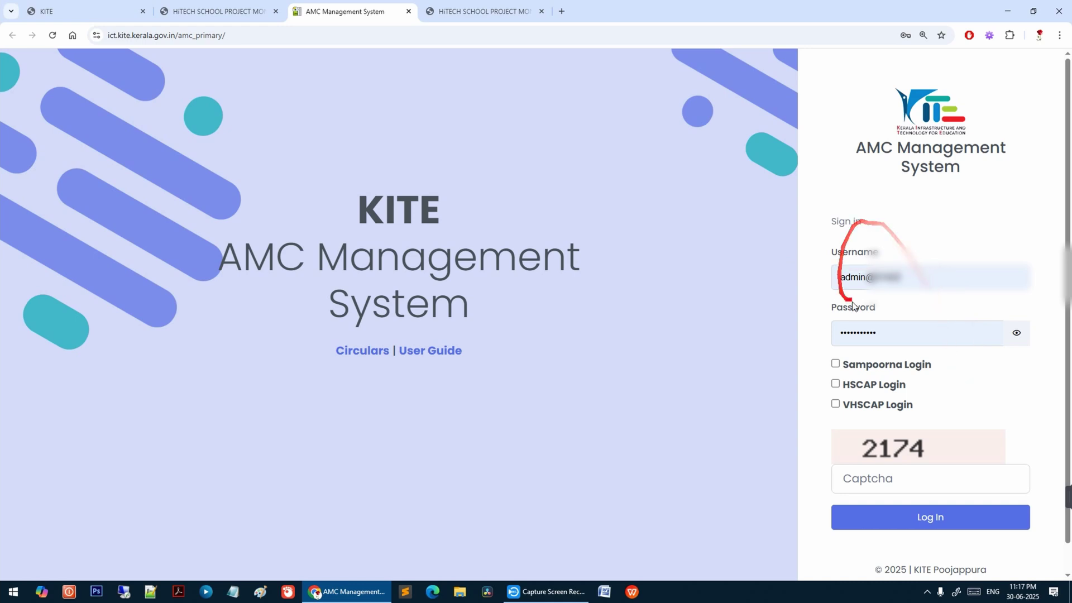
- Sign in to the AMC system with the school's username, password, captcha and Sampoorna Login
click(948, 281)
click(985, 228)
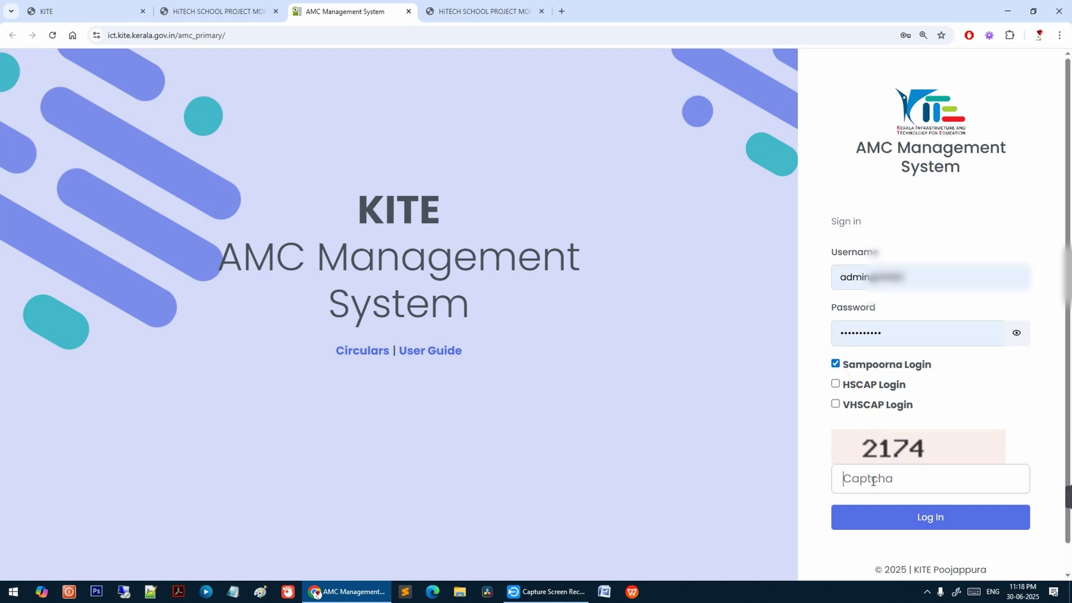
click(933, 520)
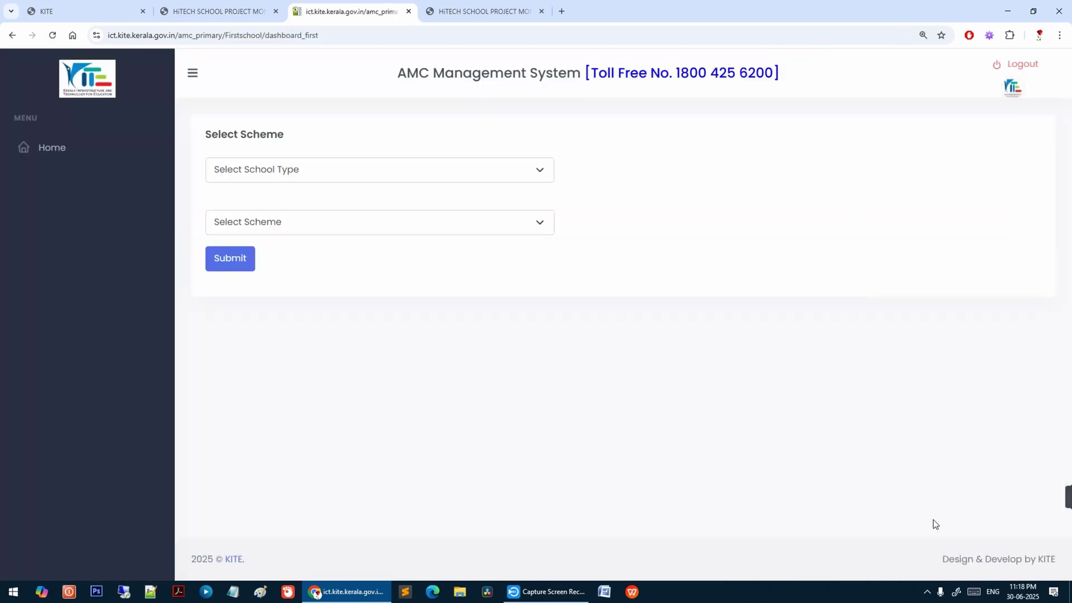
mouse_move(933, 519)
mouse_down()
mouse_move(714, 362)
mouse_move(496, 229)
mouse_up()
- Select LP as school type and keep Primary-LP-Laptop-Projector as the scheme
click(431, 179)
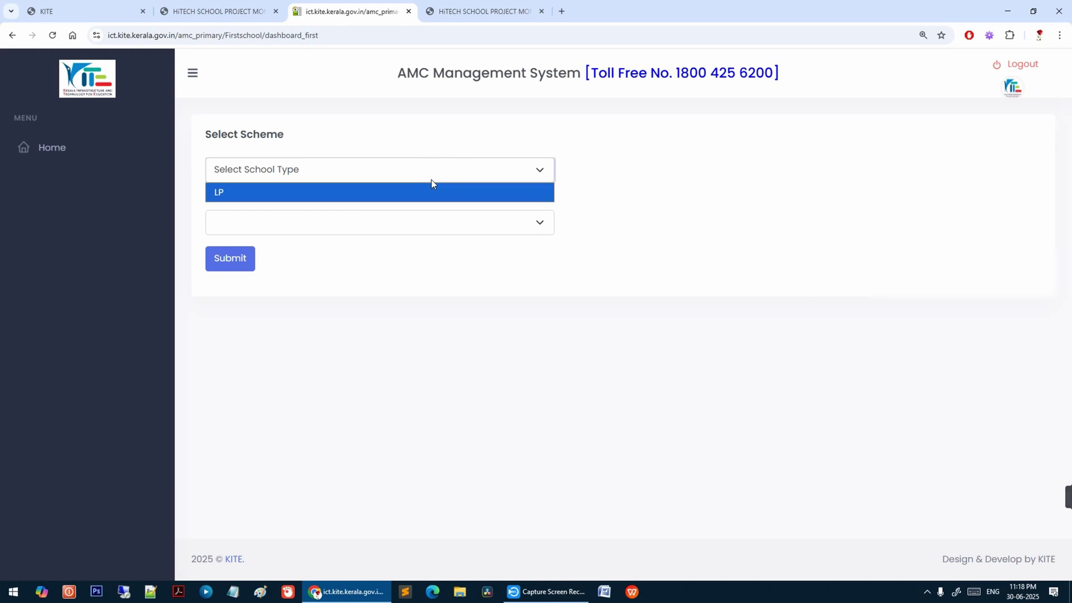
click(431, 193)
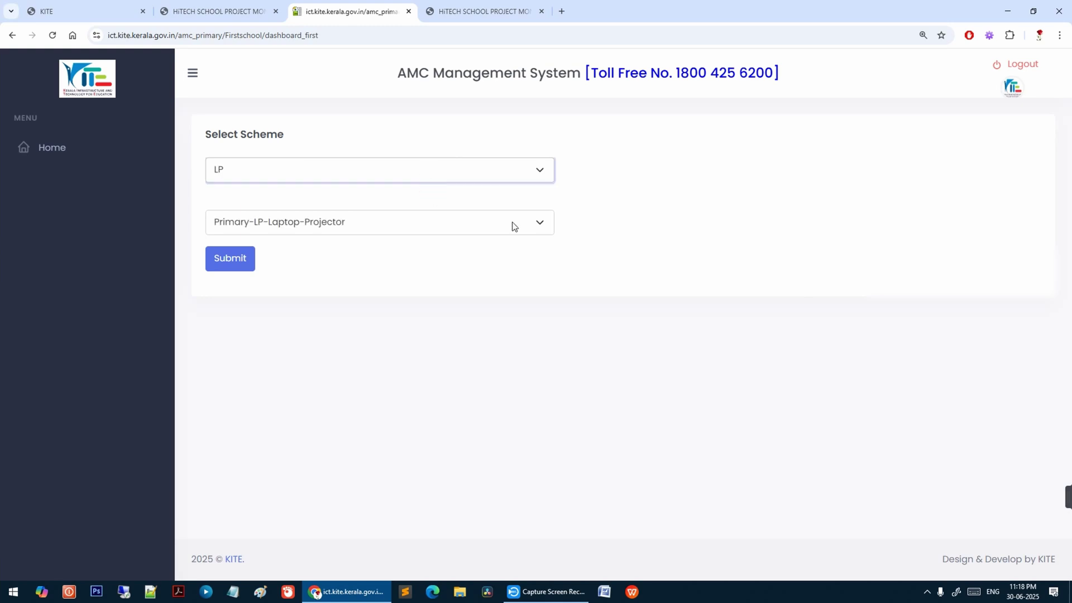
click(523, 230)
click(492, 250)
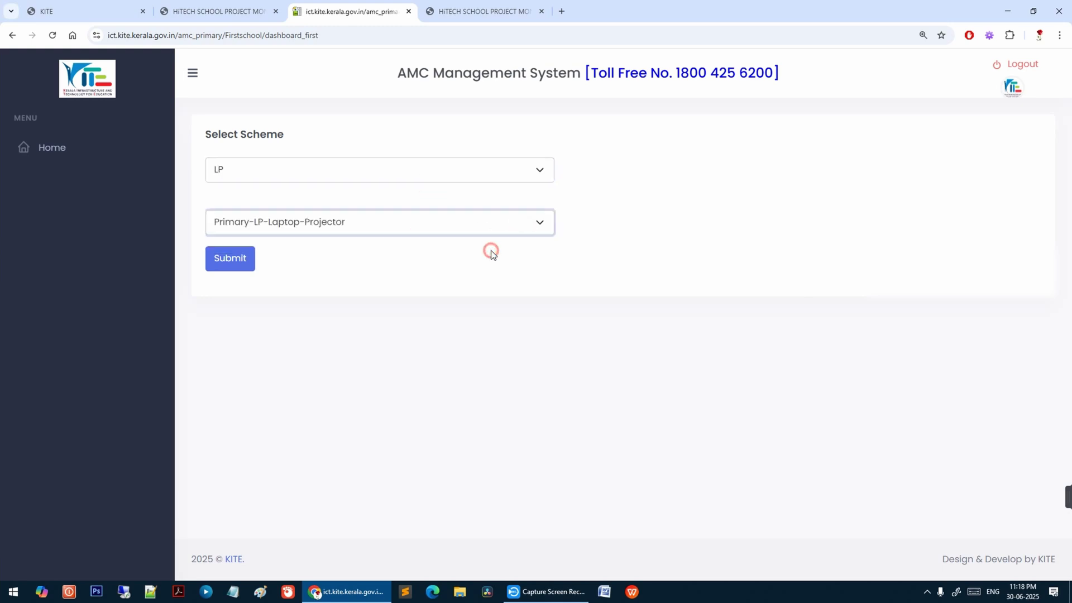
click(507, 231)
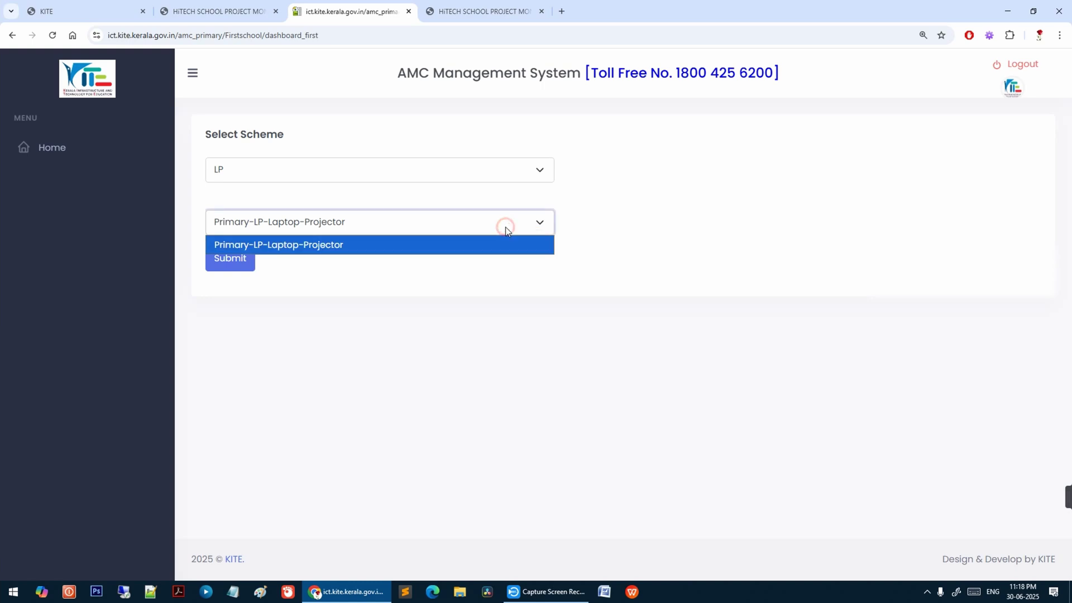
click(677, 216)
- Submit the LP / Primary-LP-Laptop-Projector selection to load the school dashboard
click(237, 265)
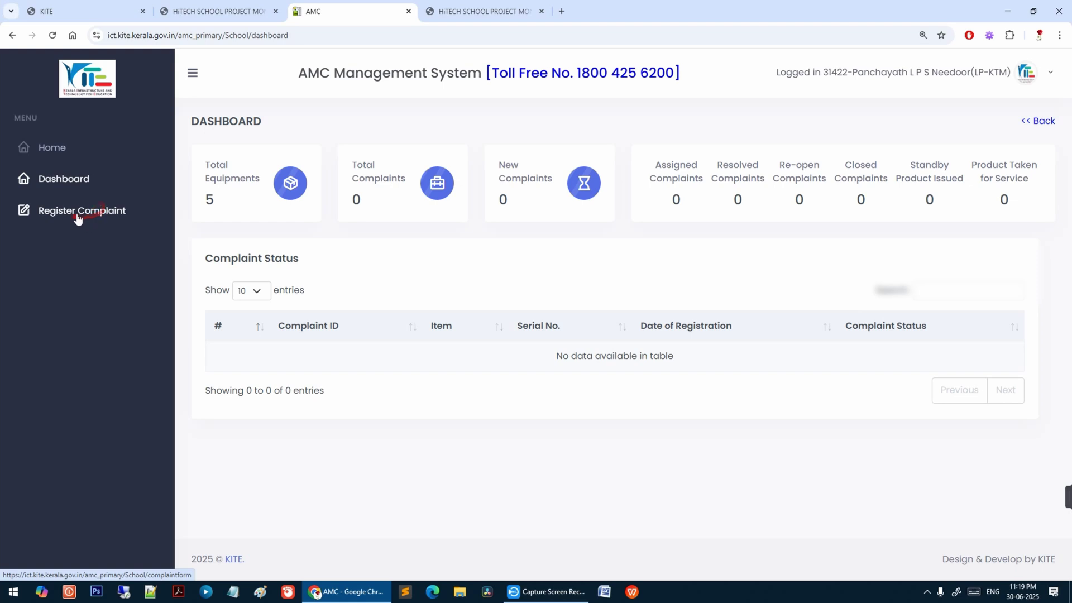
- In Register Complaint, choose Product Type LAPTOP and item serial number 5CG926446M
click(80, 212)
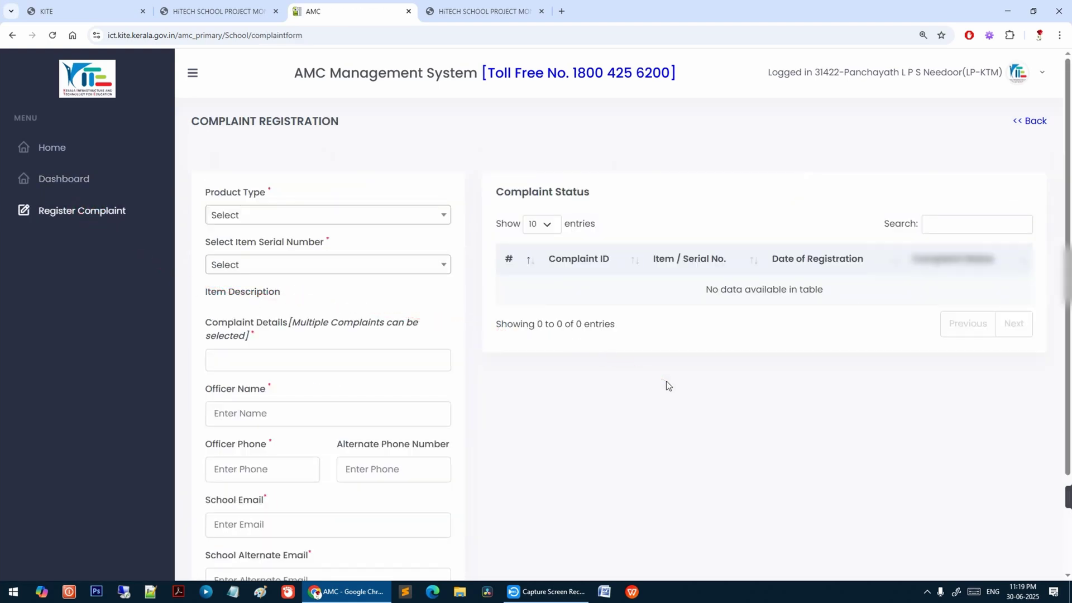
scroll(667, 384, down, 1)
scroll(667, 387, down, 1)
scroll(667, 387, up, 1)
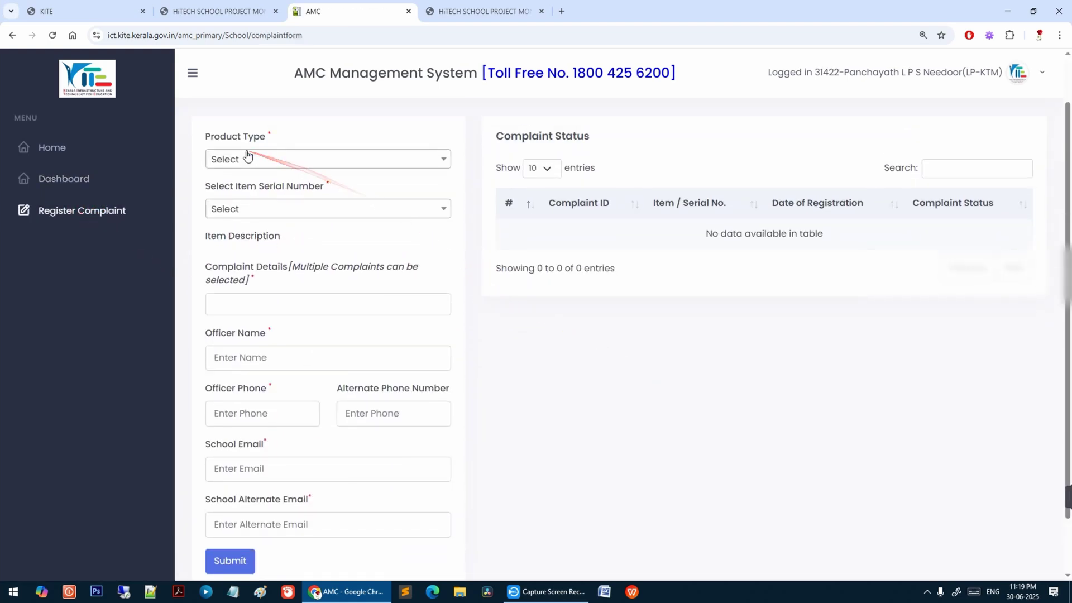
click(358, 163)
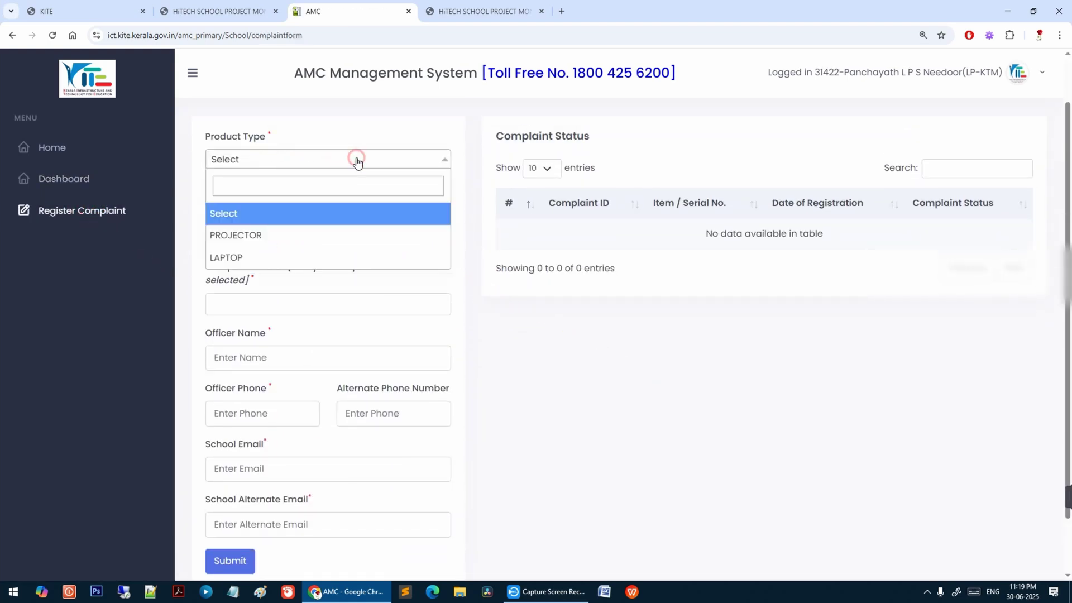
click(324, 258)
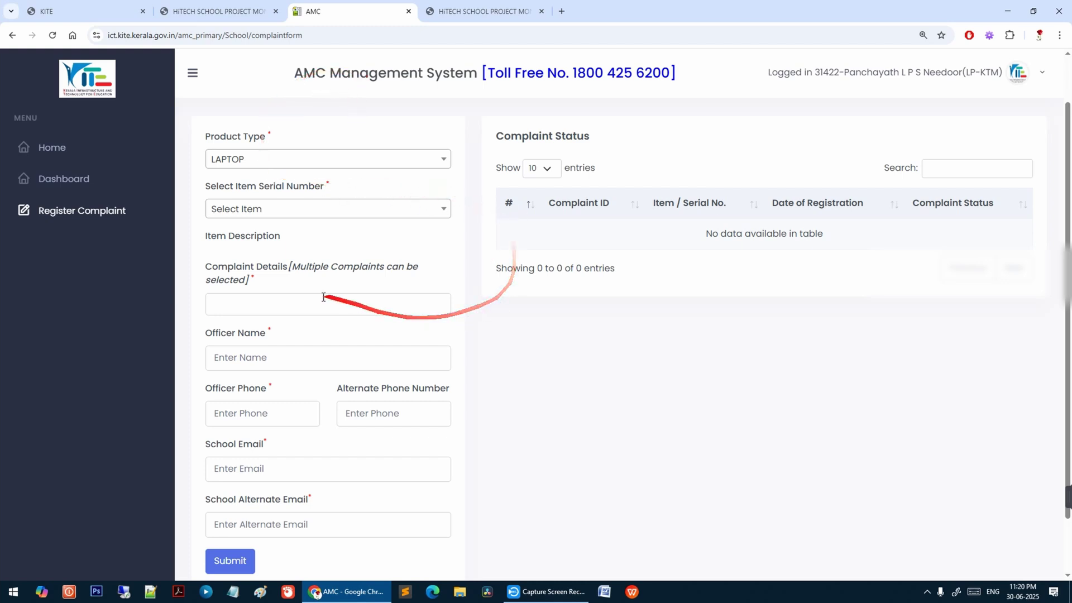
click(300, 208)
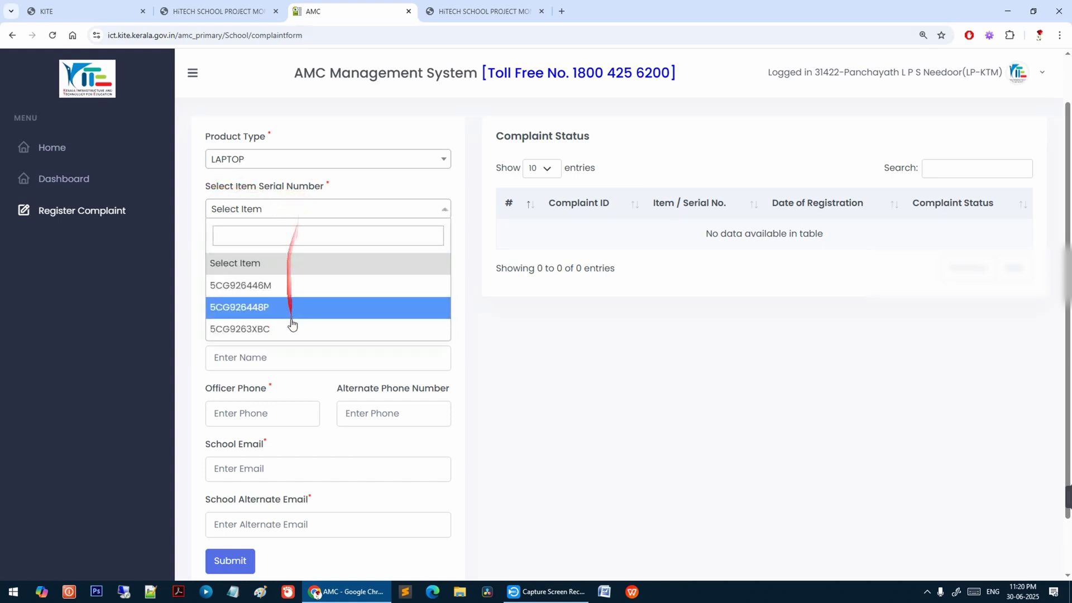
click(300, 285)
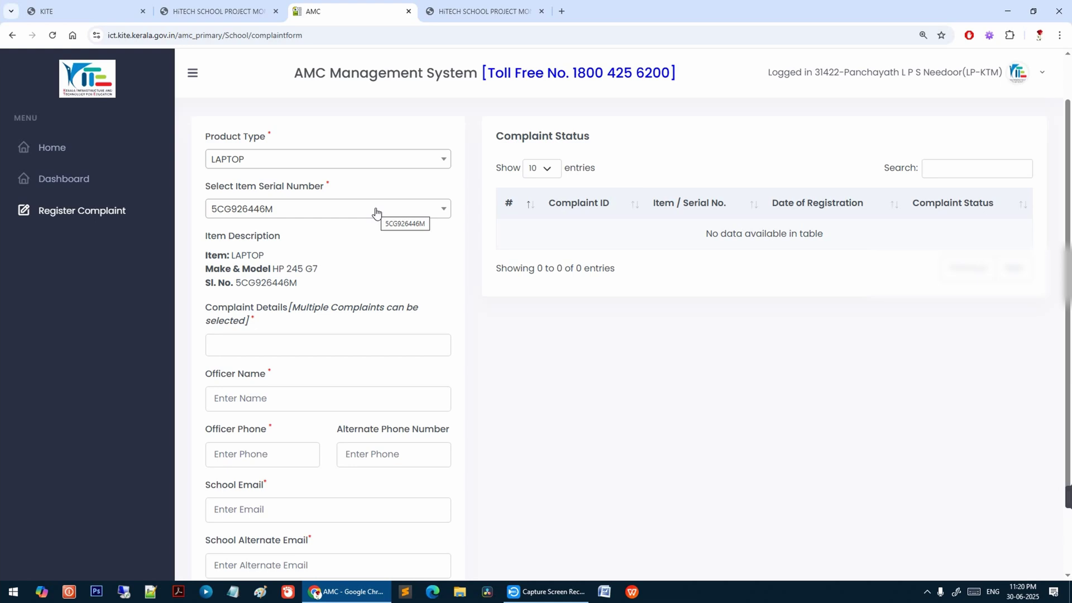
click(376, 211)
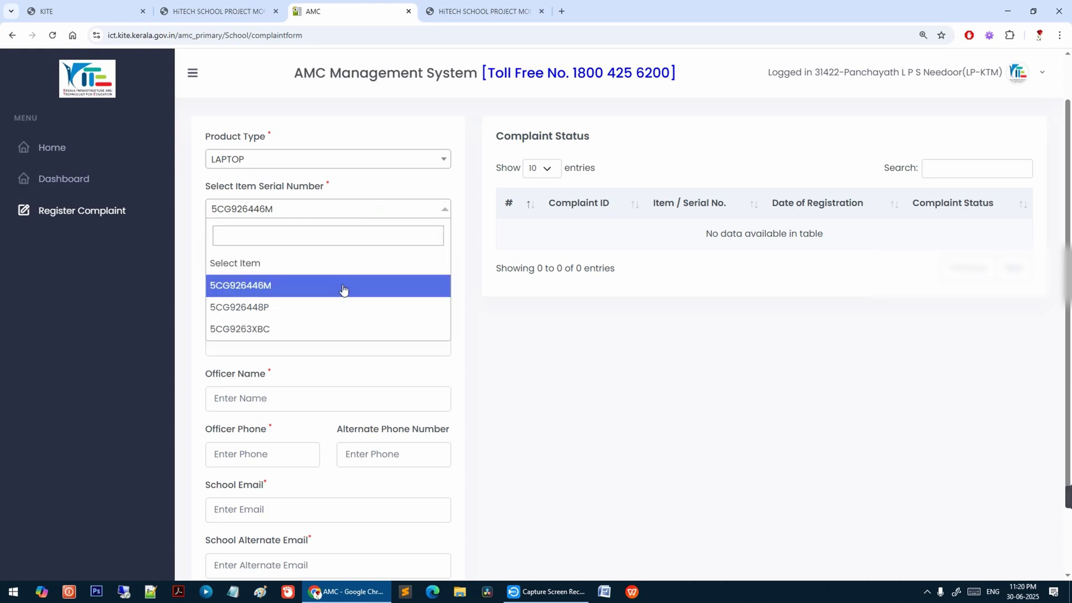
click(538, 350)
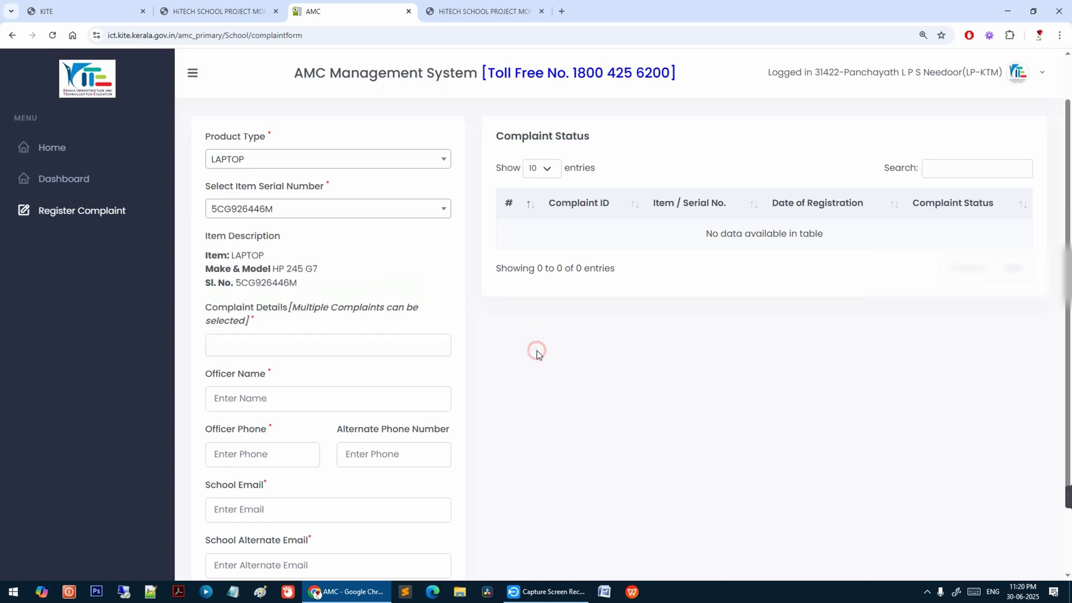
click(362, 205)
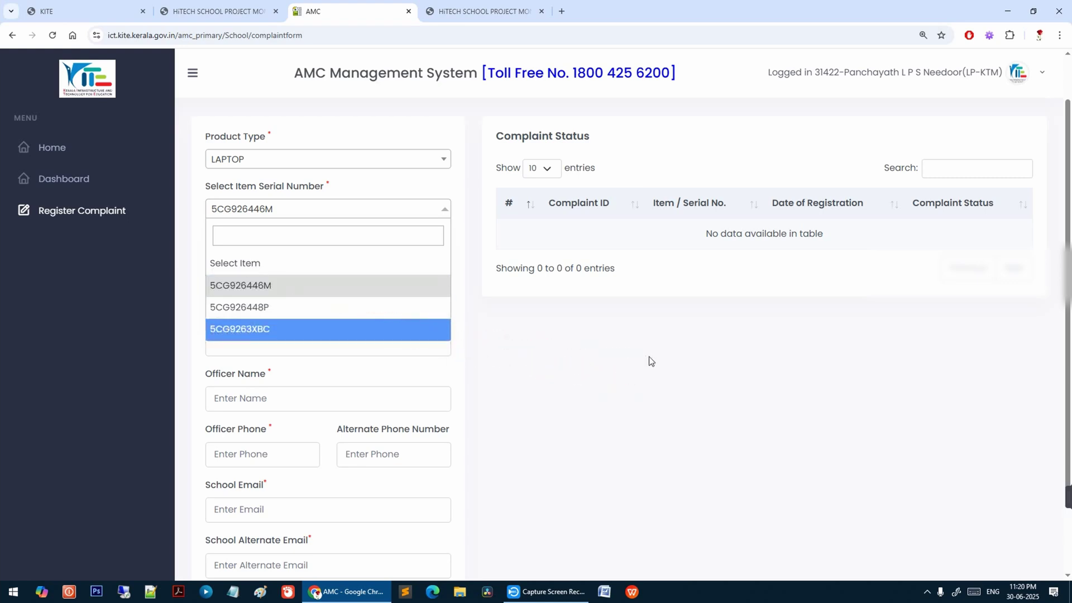
click(649, 356)
click(379, 212)
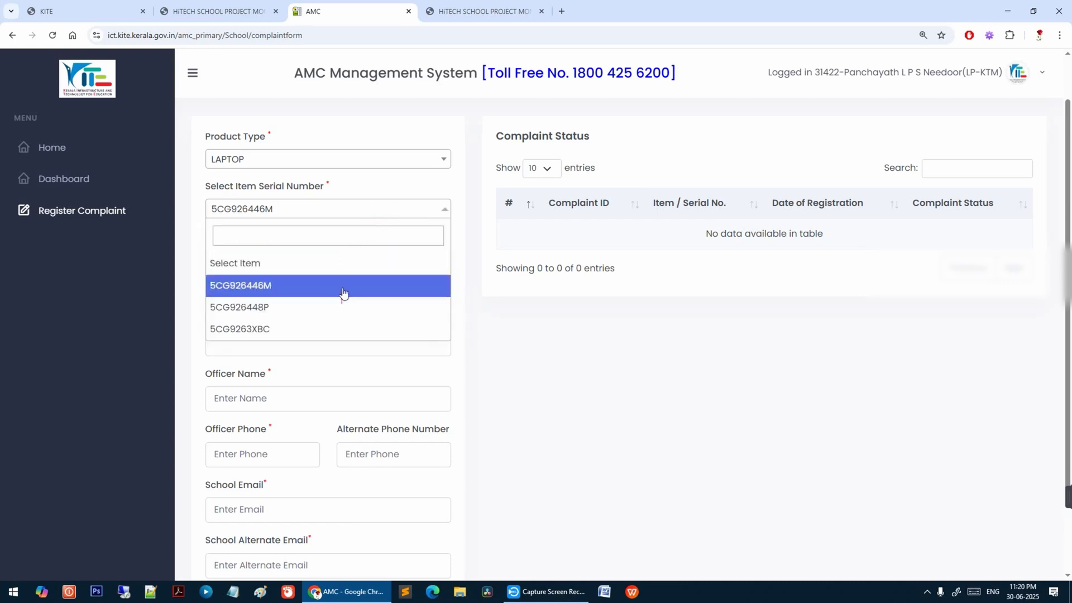
click(514, 337)
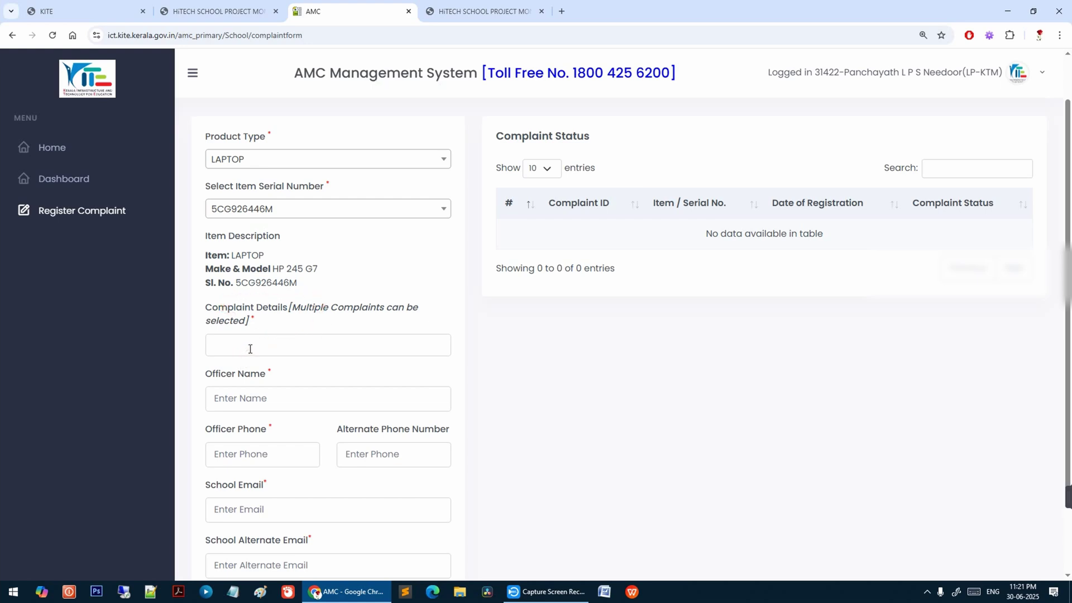
- Add KEY PAD NOT WORKING, then TOUCHPAD NOT WORKING, from the complaint types list in Complaint Details
click(331, 344)
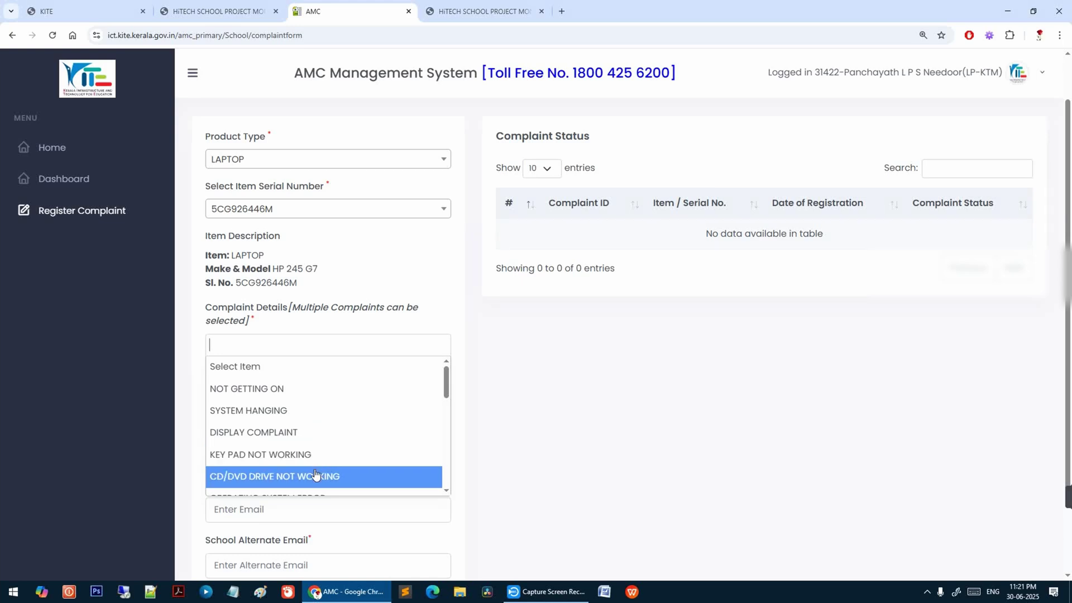
scroll(316, 474, down, 2)
scroll(324, 447, up, 2)
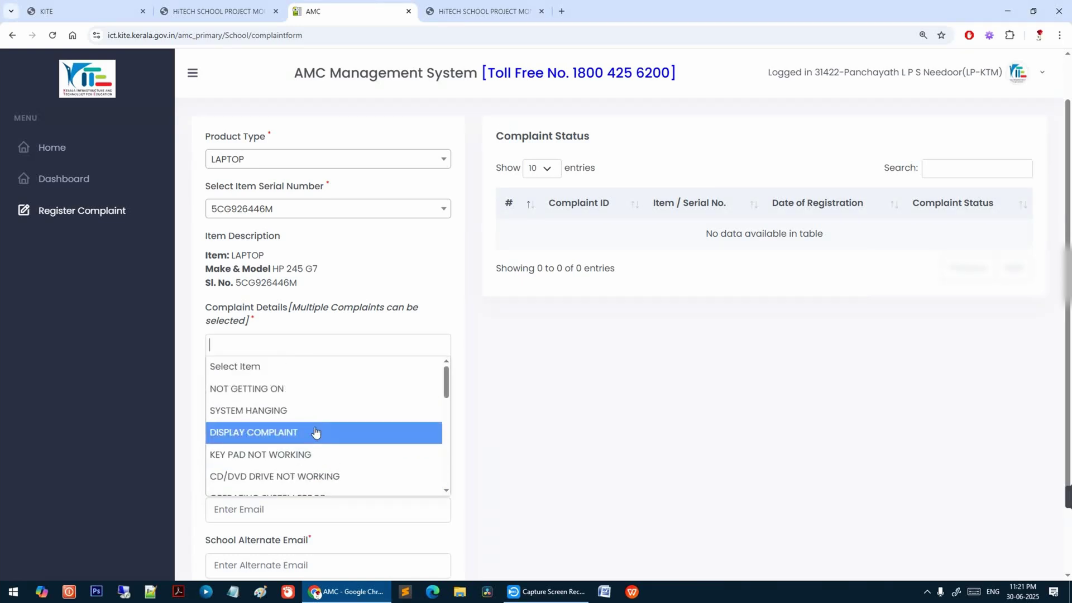
click(302, 454)
click(354, 346)
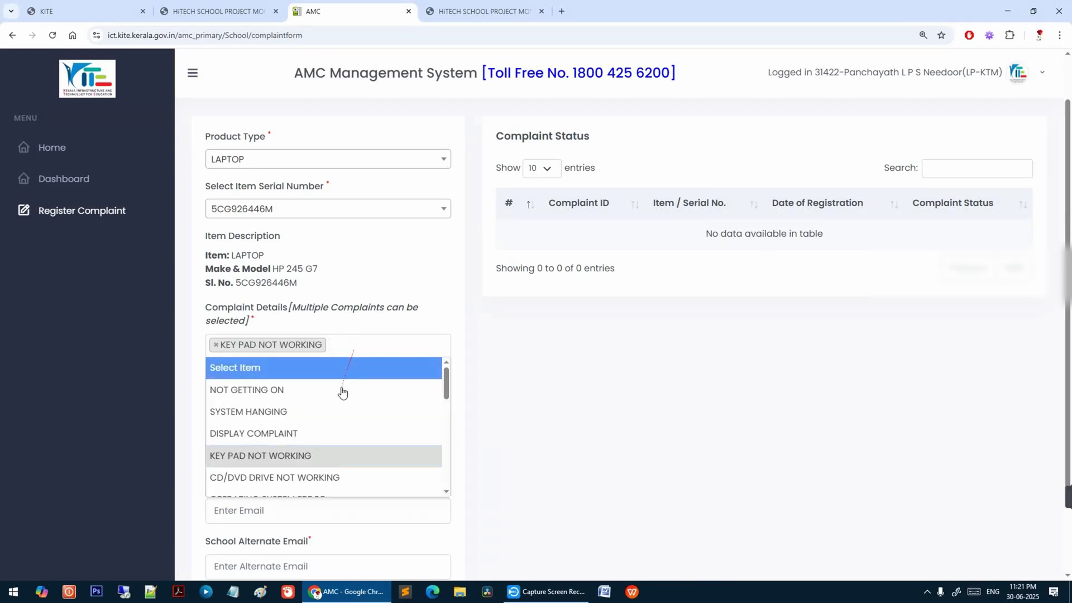
scroll(335, 413, down, 3)
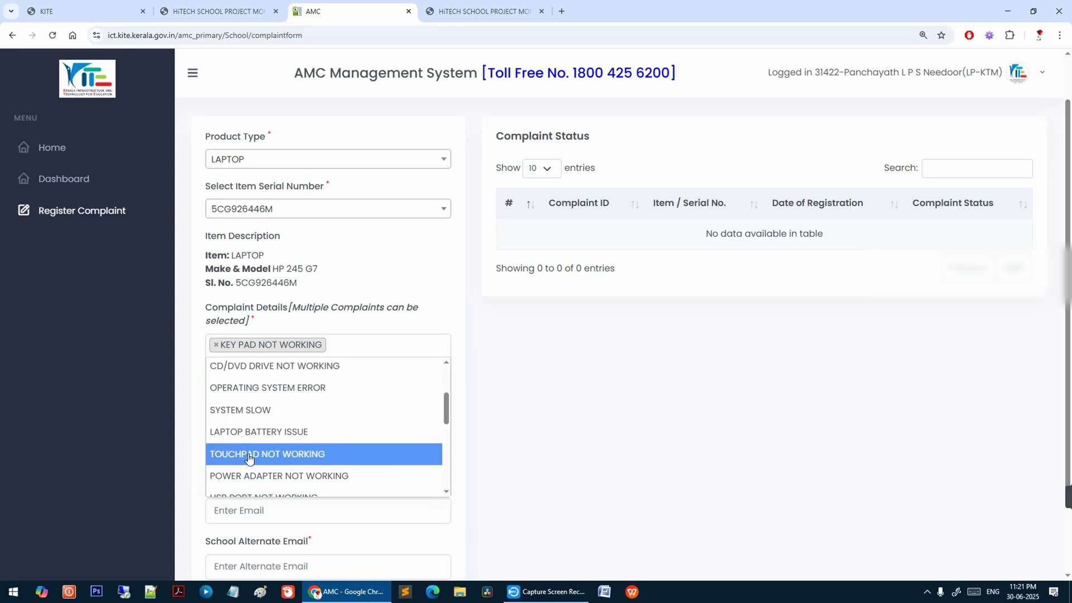
click(249, 455)
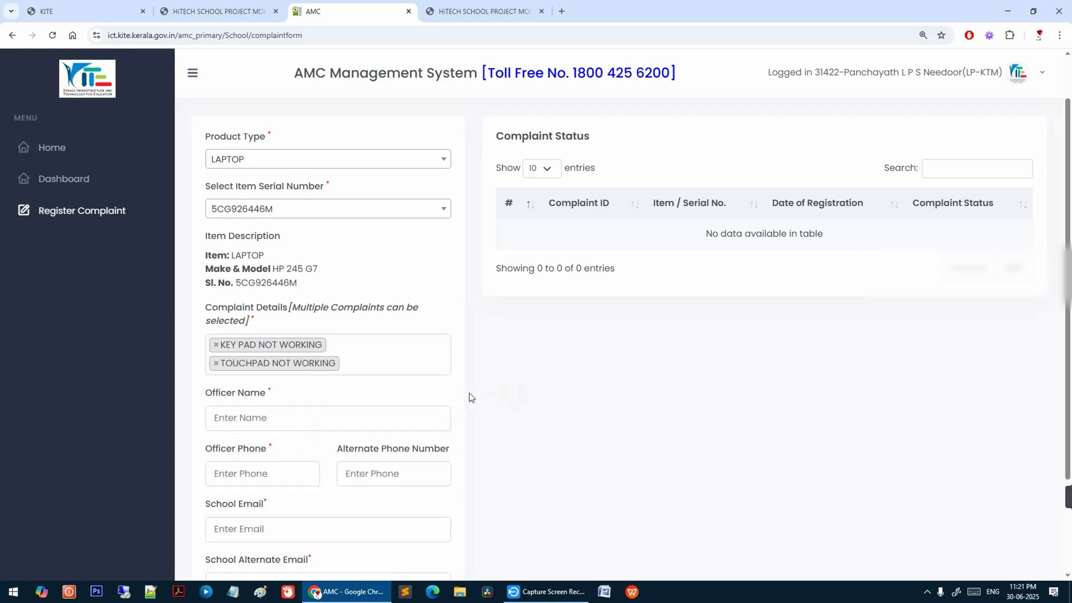
scroll(469, 397, down, 2)
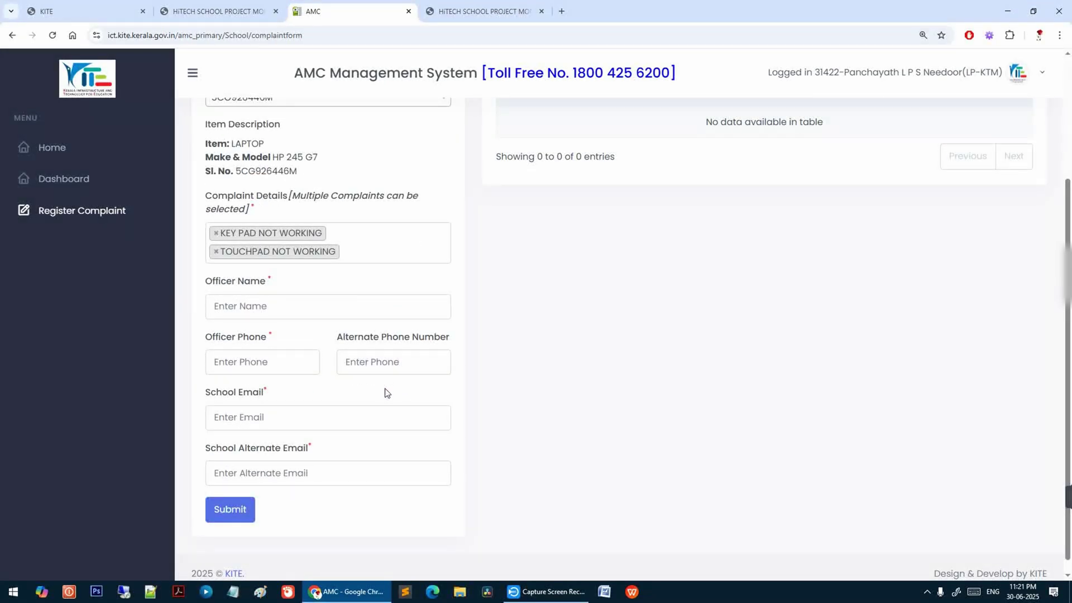
click(271, 306)
click(257, 360)
click(356, 418)
scroll(306, 511, up, 3)
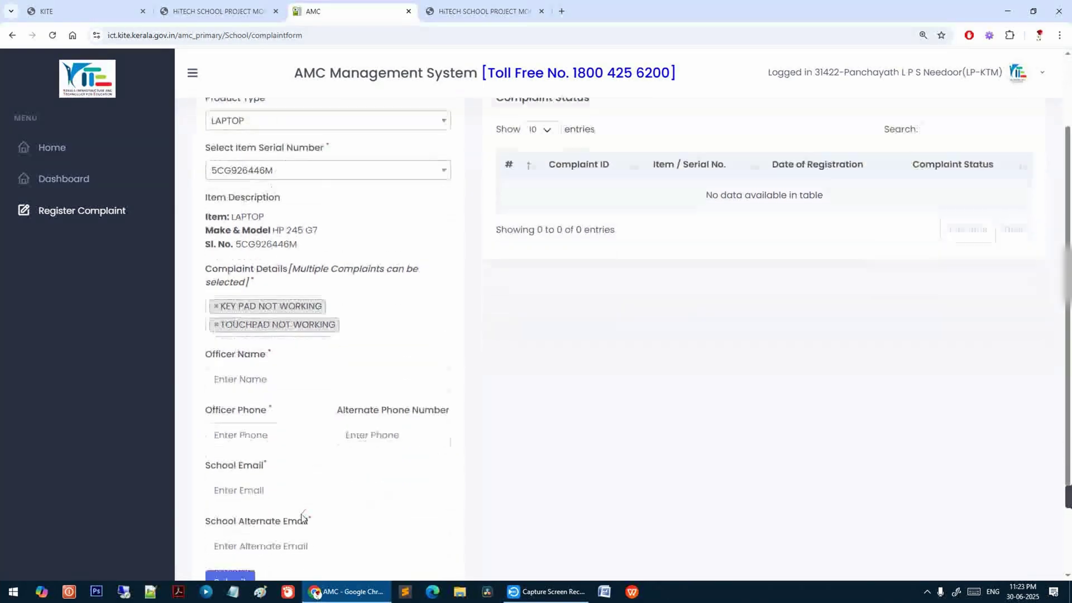